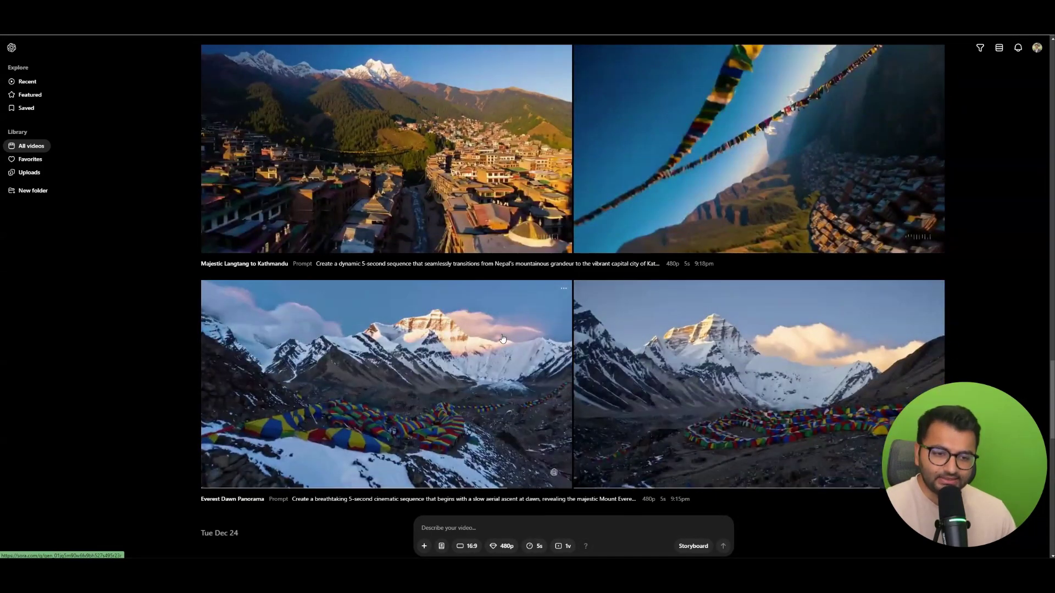
Step: Review the ad request, its per-video requirements and the frame 1 Everest Base Camp prompt
scroll(573, 335, "up", 3)
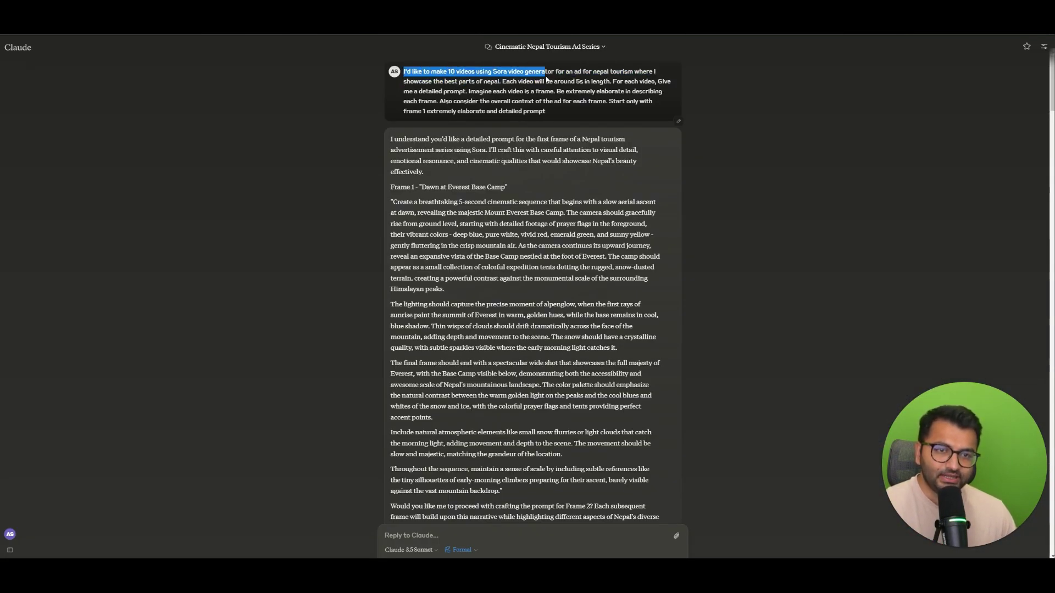
left_click(561, 80)
key("ctrl+plus")
key("ctrl+plus")
key("ctrl+plus")
key("ctrl+plus")
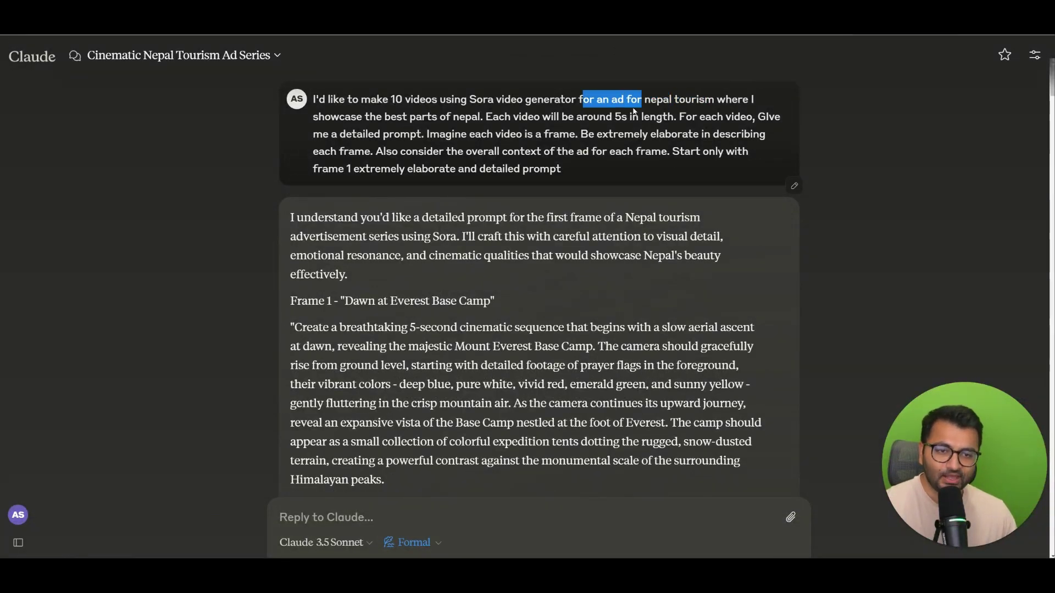
left_click_drag(635, 112, 480, 135)
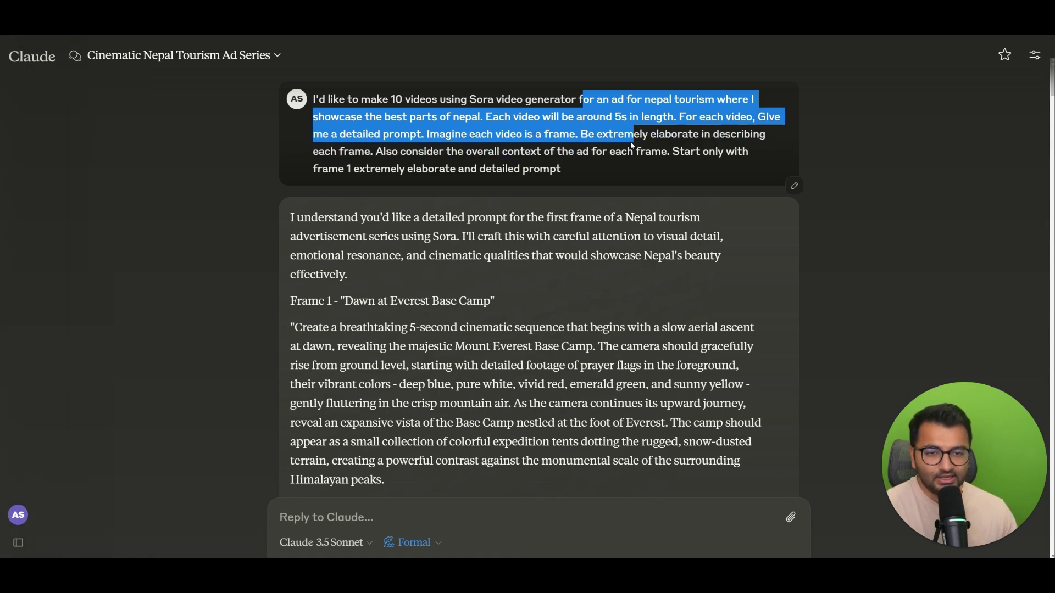
left_click_drag(633, 145, 633, 152)
scroll(430, 159, "down", 3)
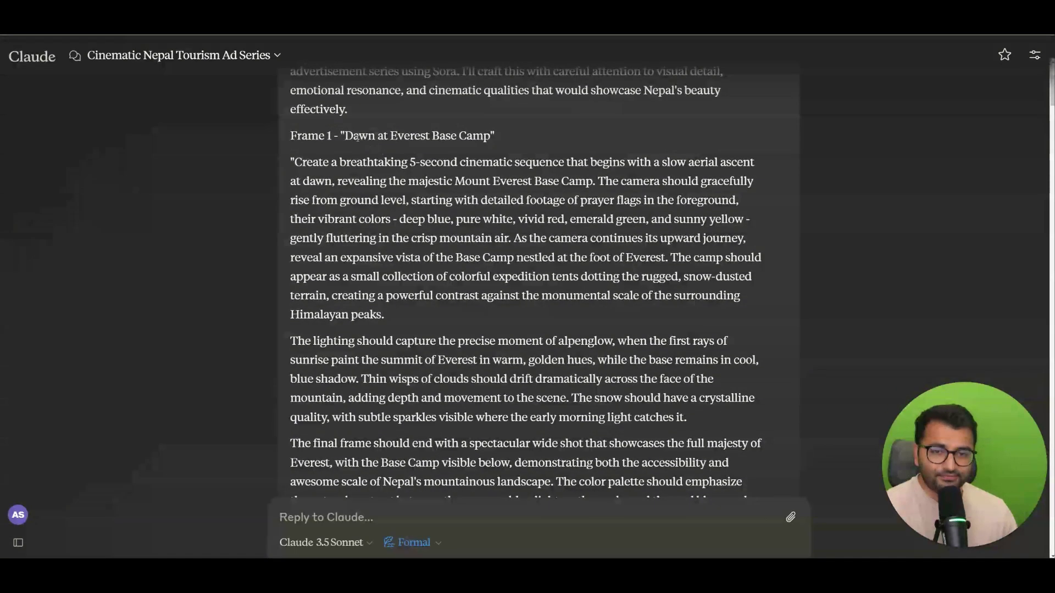
left_click_drag(345, 136, 565, 281)
scroll(514, 227, "down", 4)
scroll(521, 246, "down", 3)
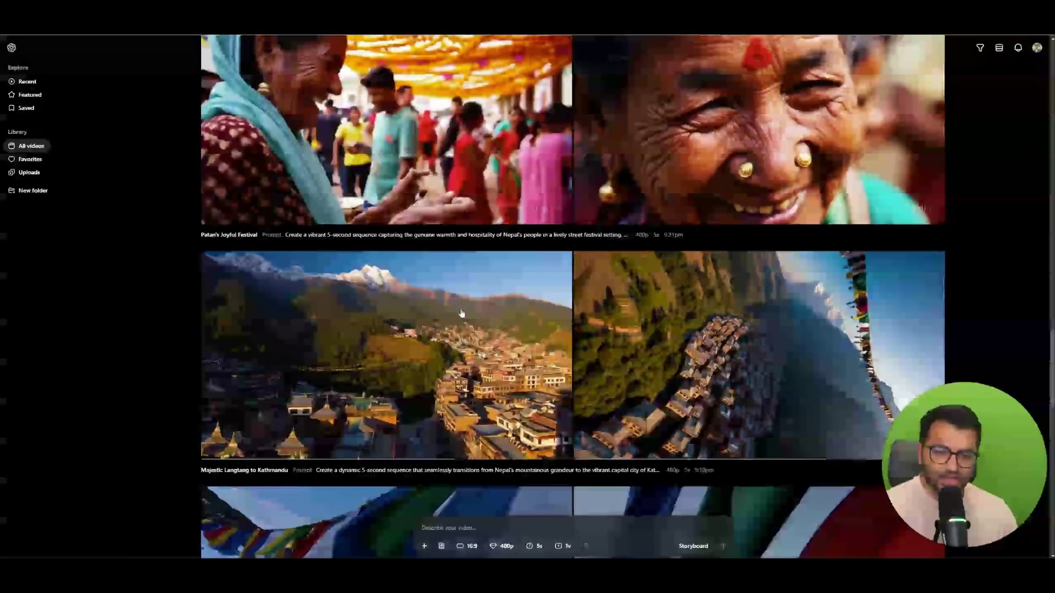
scroll(398, 366, "down", 4)
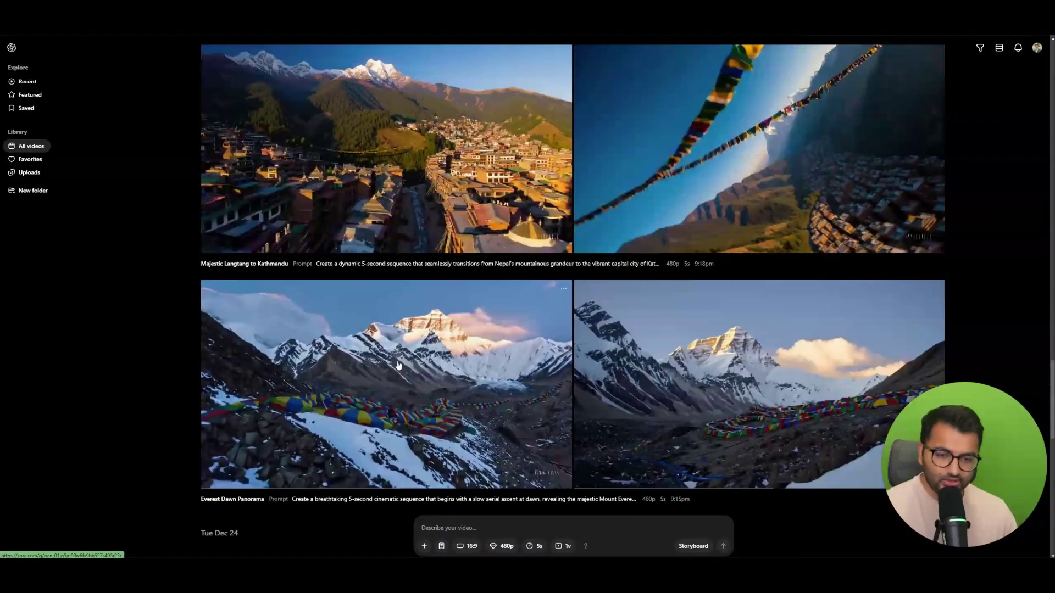
Step: Preview both Everest Dawn Panorama clip variations
left_click(406, 367)
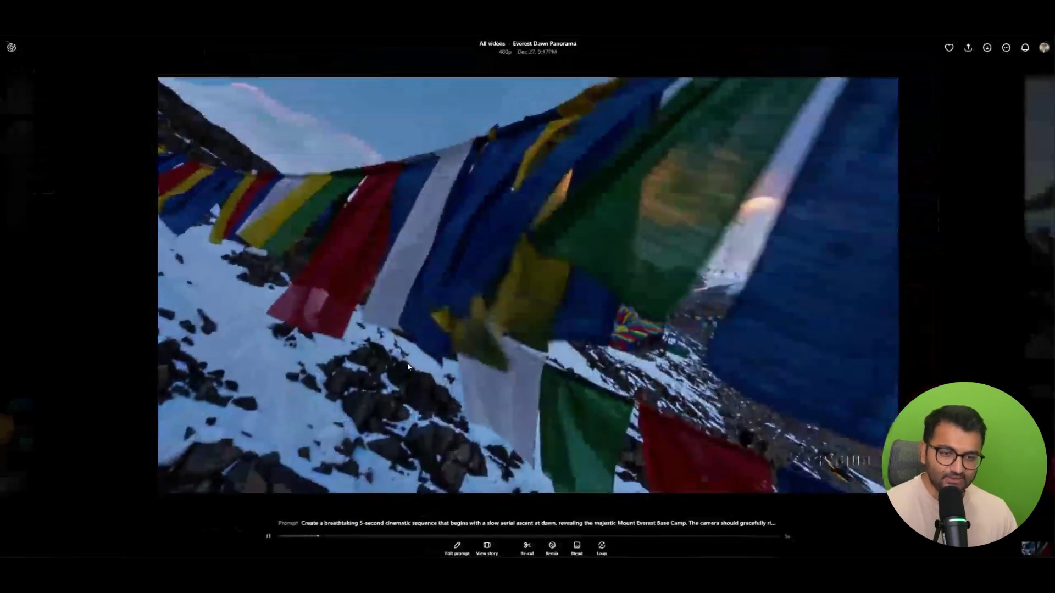
mouse_move(337, 528)
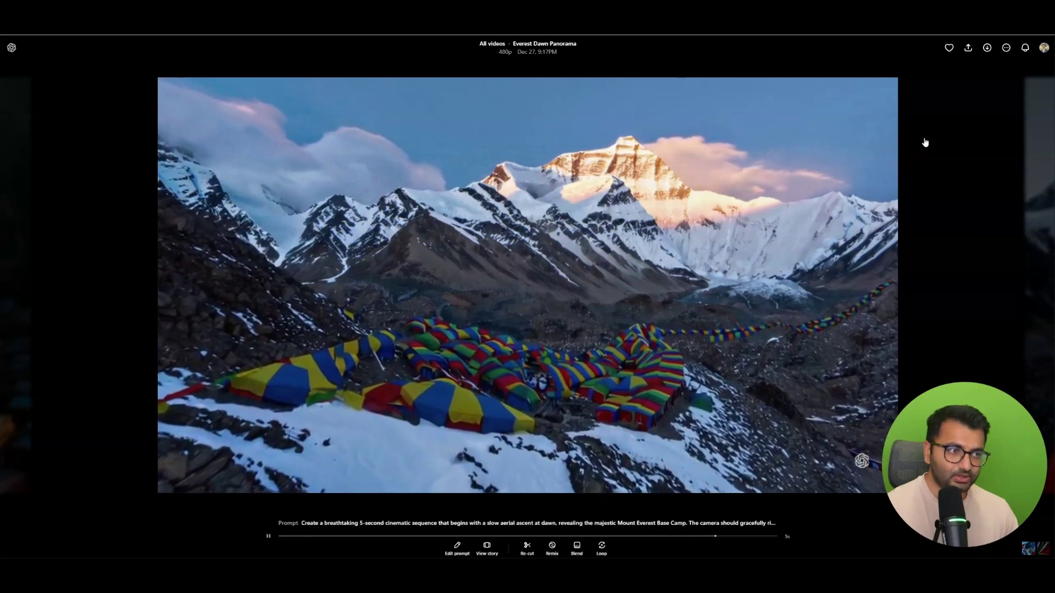
key("Escape")
left_click(696, 367)
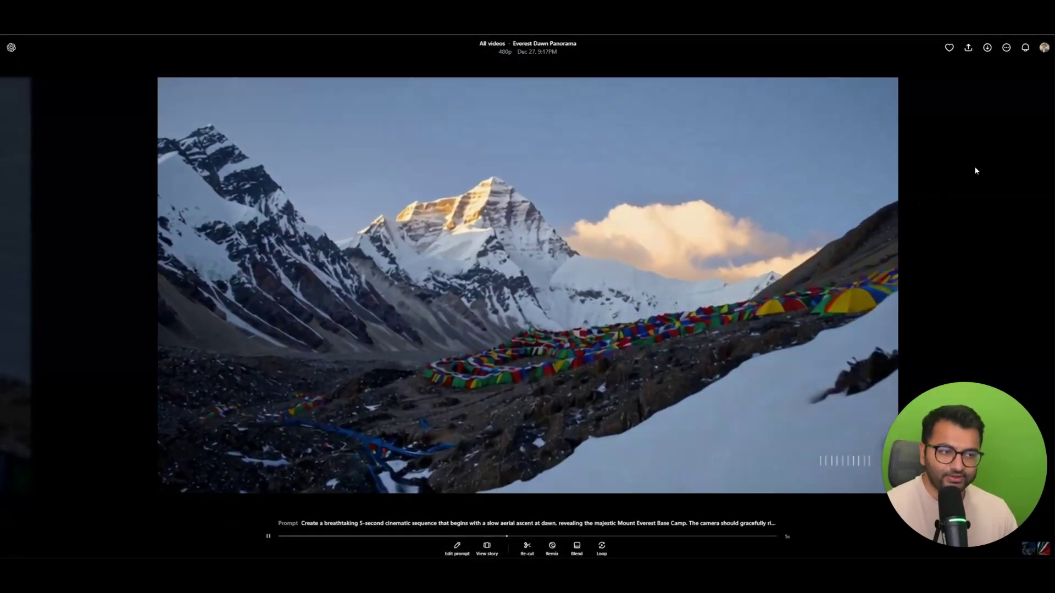
key("Escape")
Step: Preview the Patan's Joyful Festival and Generations Sharing a Feast momo clips
scroll(371, 389, "up", 3)
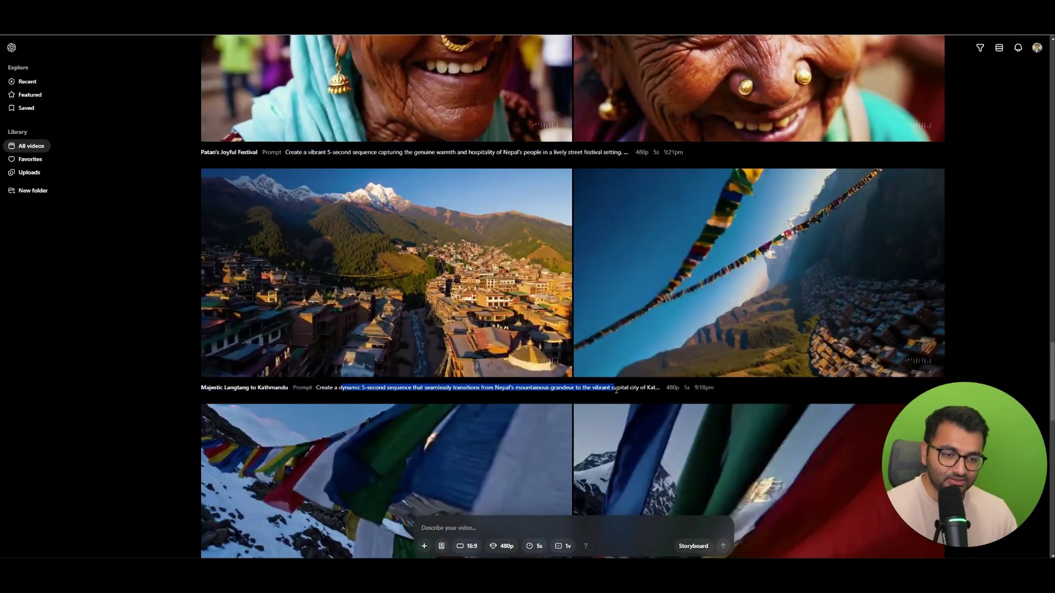
scroll(592, 359, "up", 4)
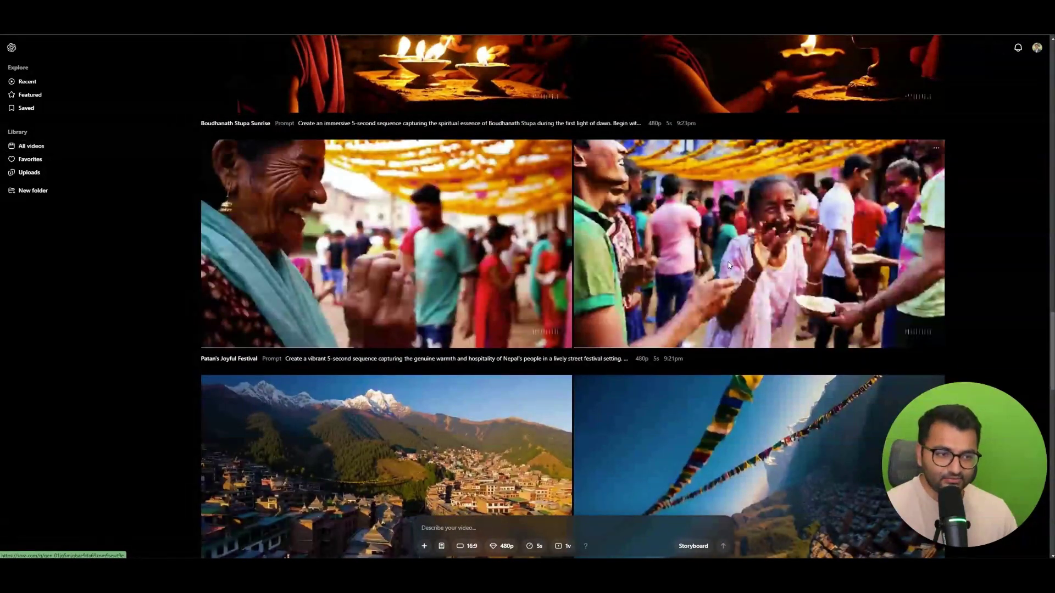
left_click(729, 266)
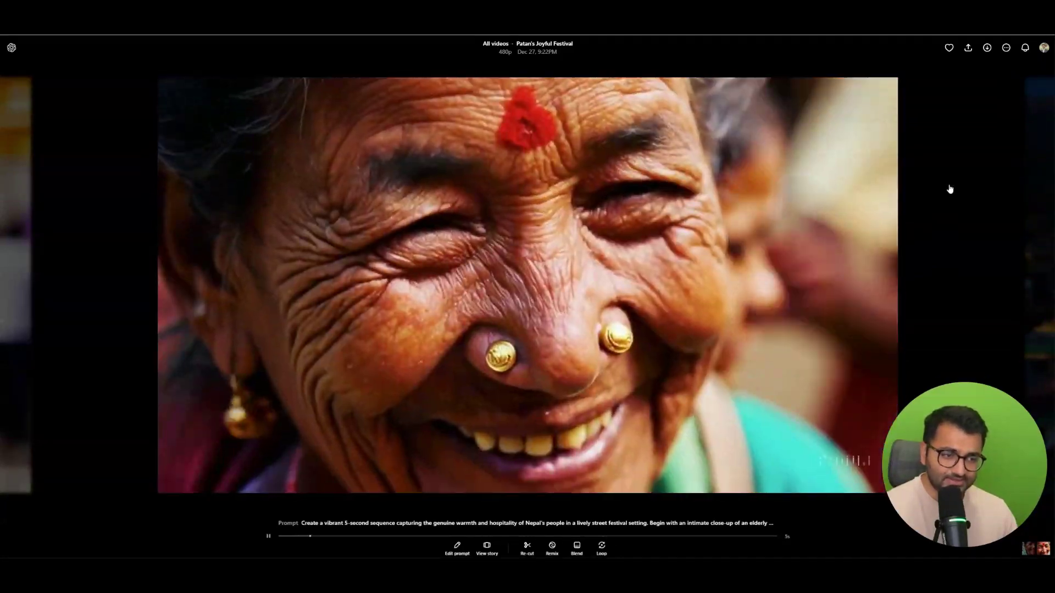
left_click(949, 186)
scroll(463, 230, "up", 10)
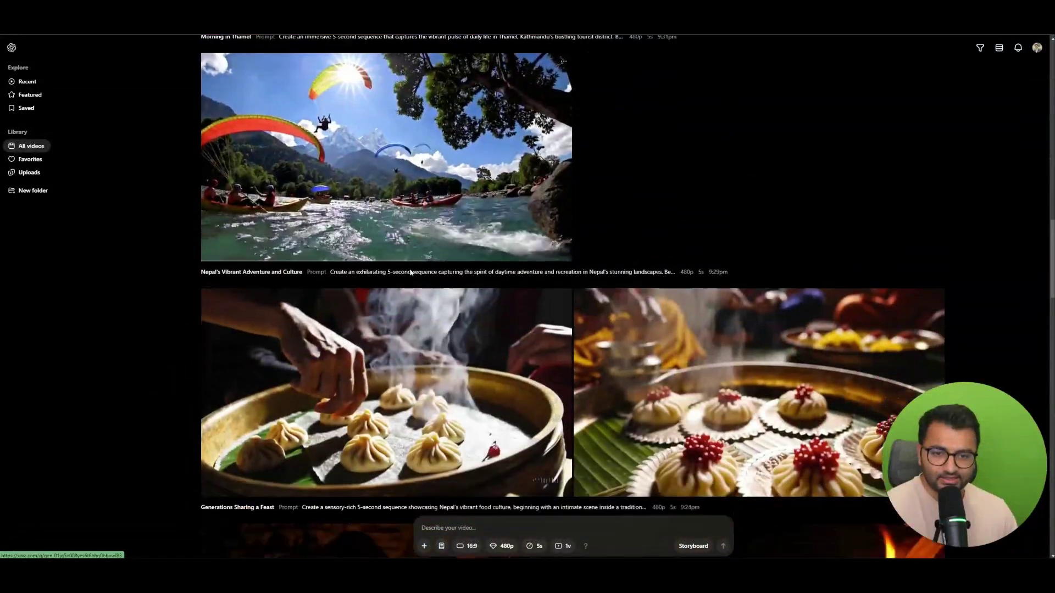
left_click(417, 311)
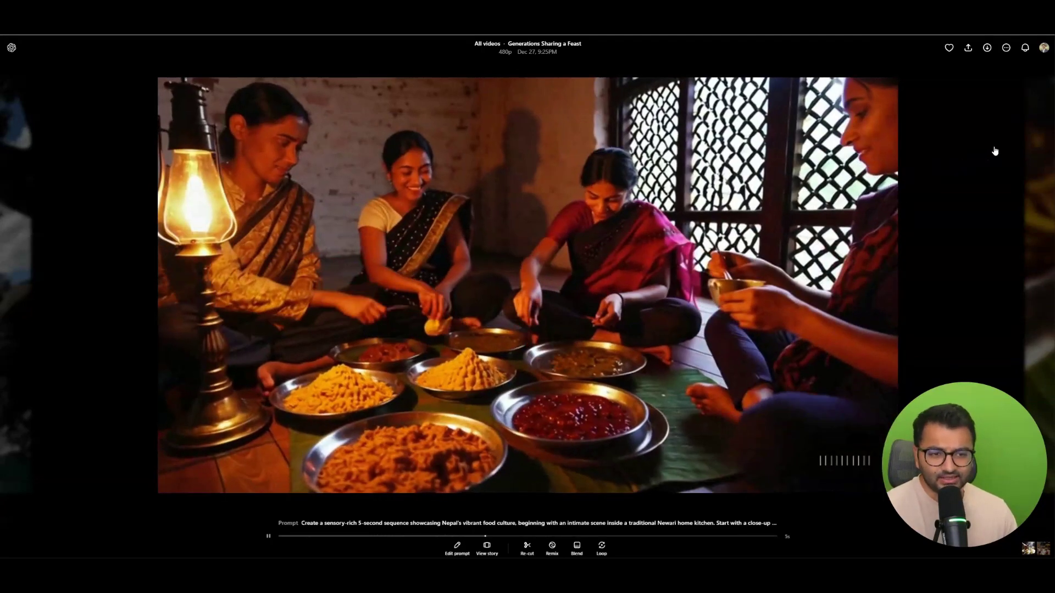
left_click(993, 146)
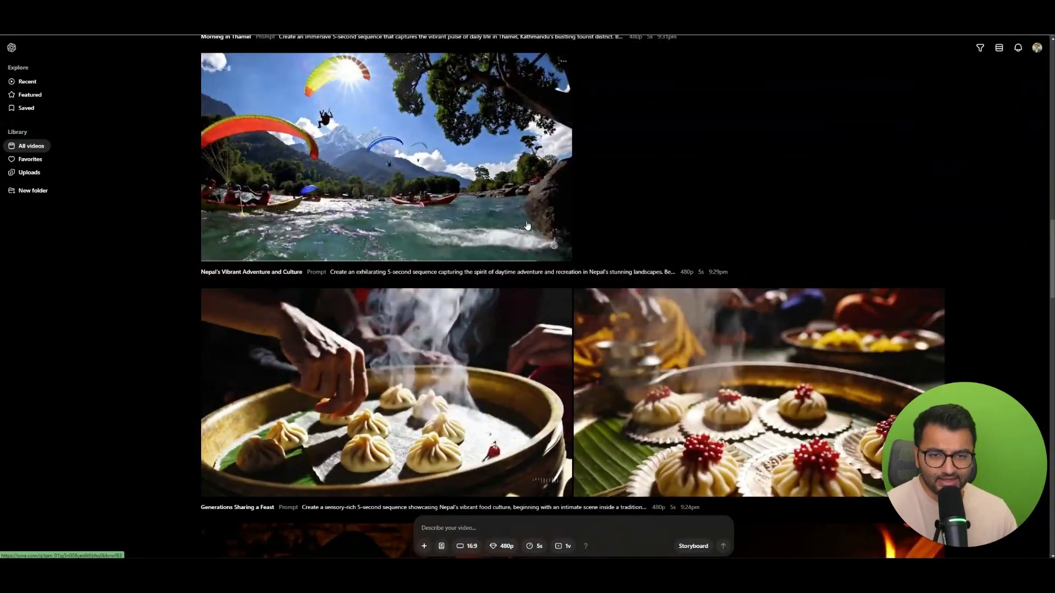
Step: Start a new blank storyboard for the ad
scroll(527, 223, "down", 2)
scroll(528, 223, "down", 5)
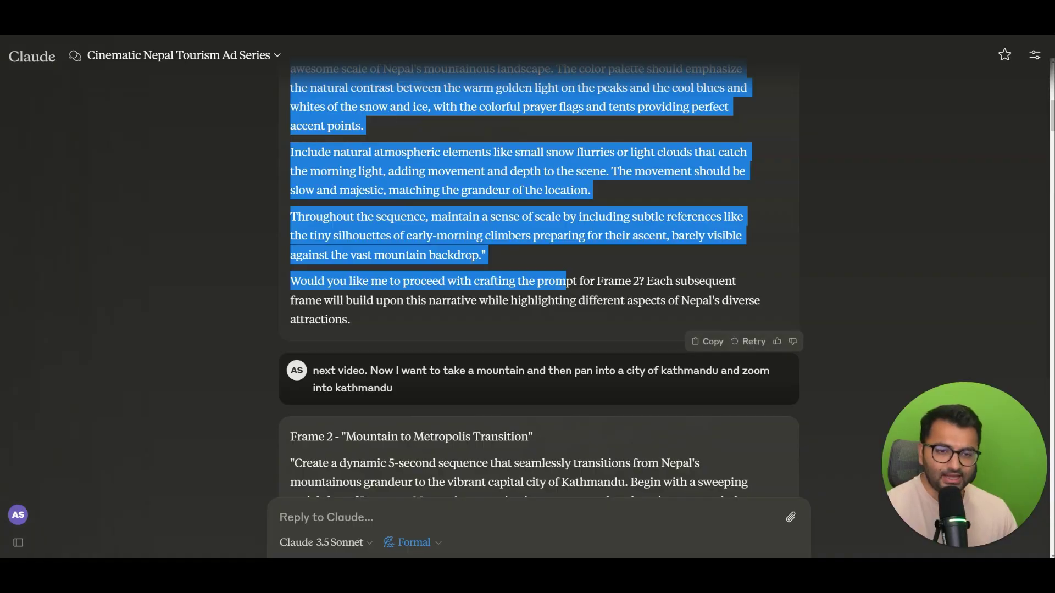
scroll(468, 258, "down", 20)
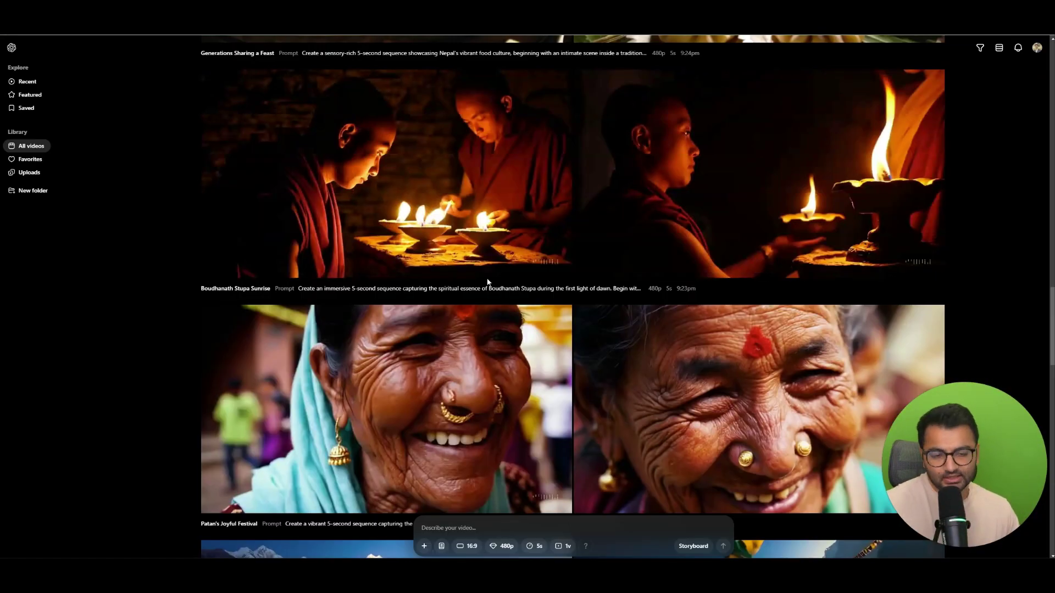
scroll(487, 282, "down", 12)
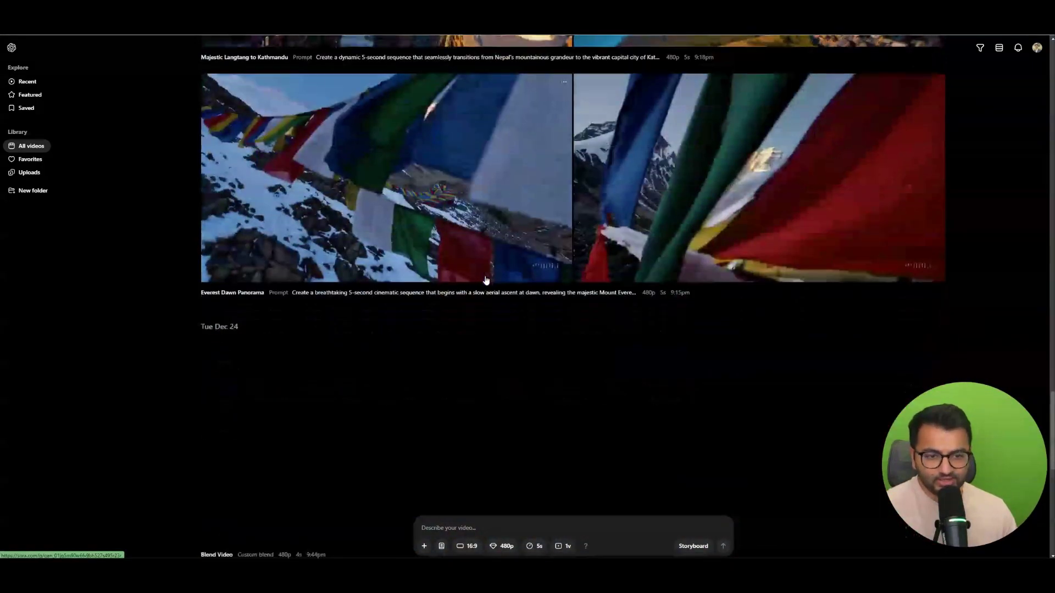
scroll(486, 280, "up", 5)
scroll(486, 280, "up", 10)
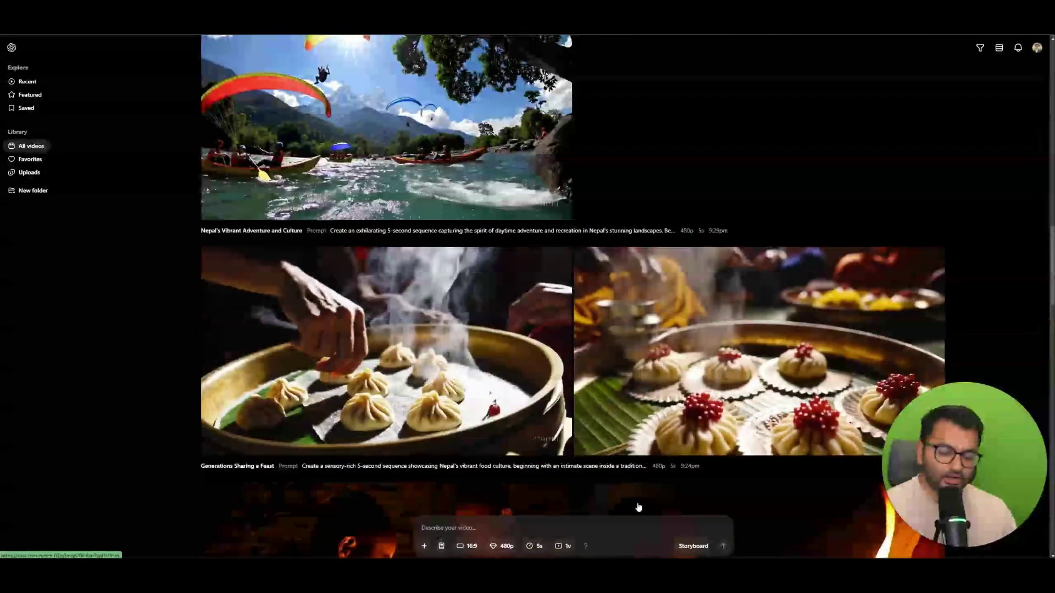
left_click(693, 546)
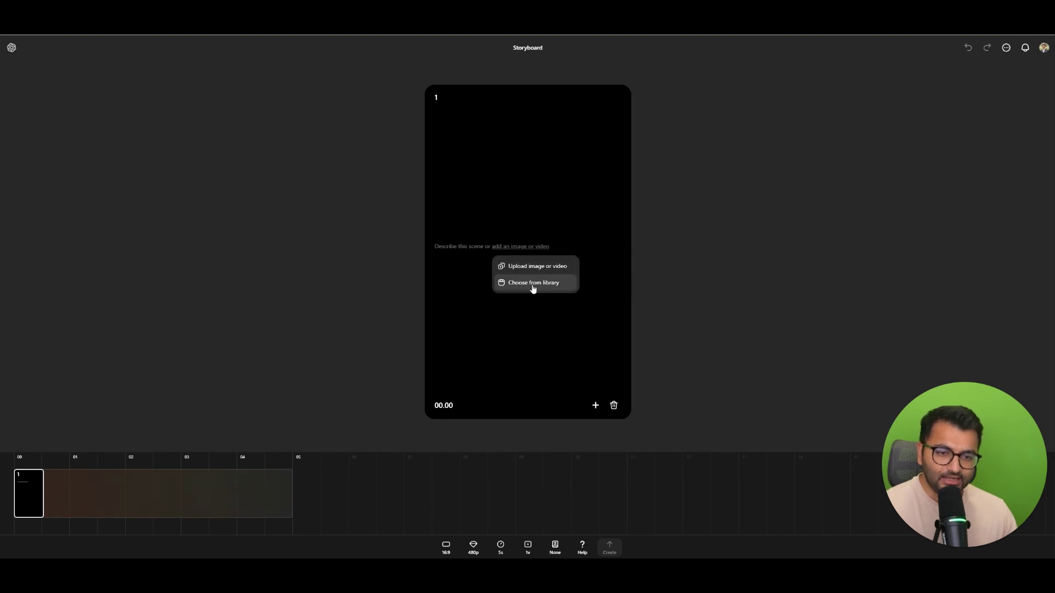
Step: Fill scene 1 with the snowy prayer-flags clip and trim it to end at 01.10
left_click(532, 283)
scroll(565, 285, "down", 5)
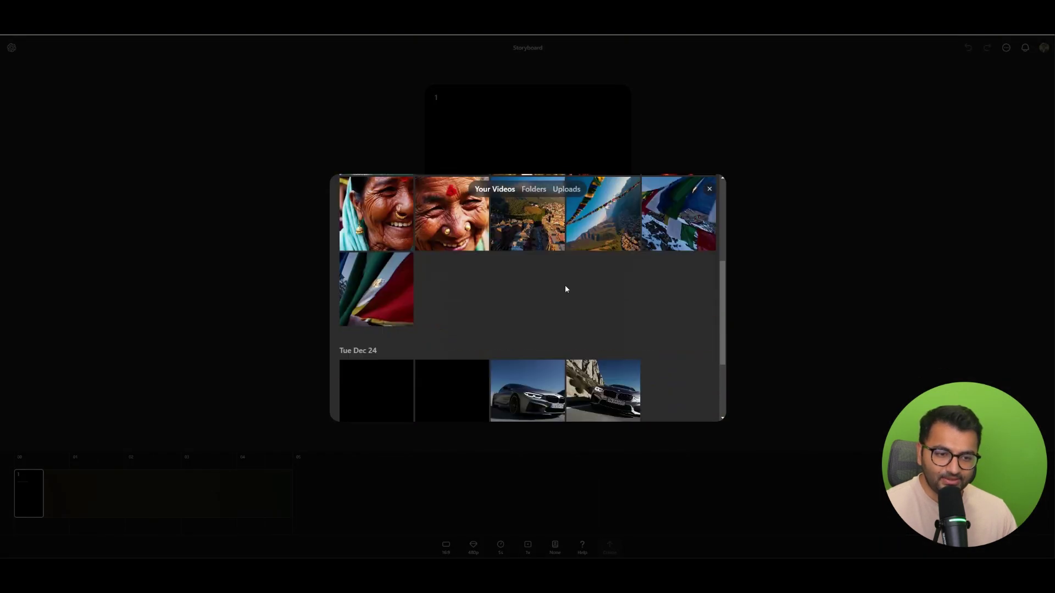
scroll(604, 313, "up", 3)
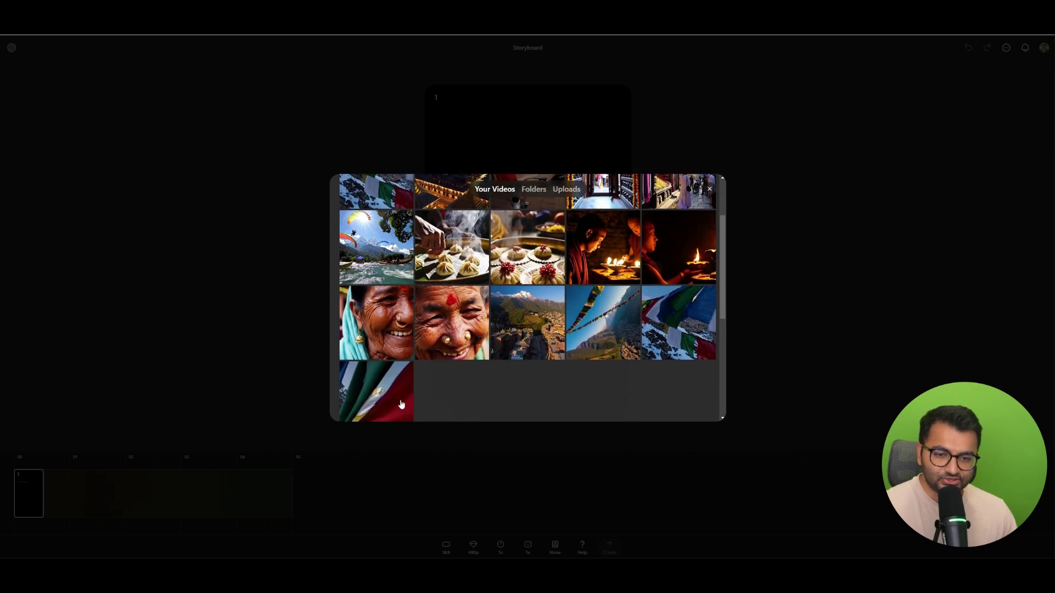
left_click(680, 324)
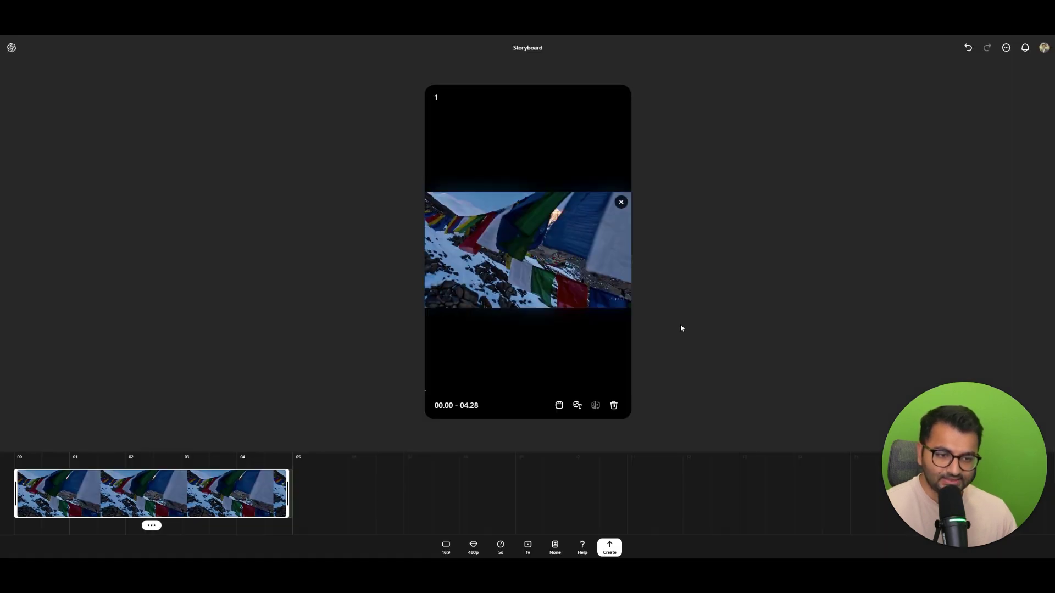
left_click_drag(288, 497, 87, 495)
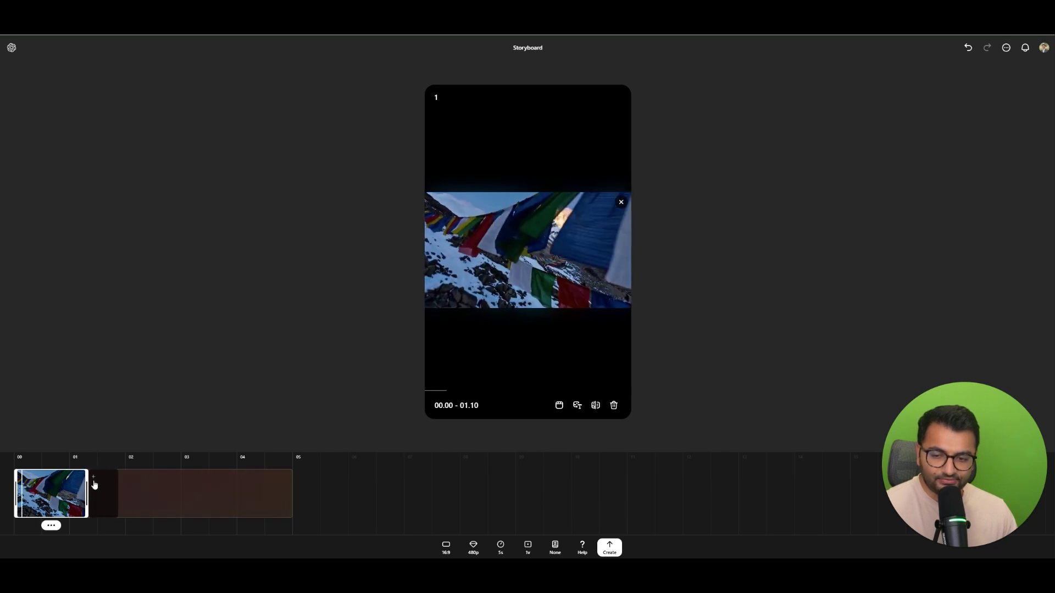
Step: Add scene 2 holding the mountain-town clip from the library
left_click(99, 486)
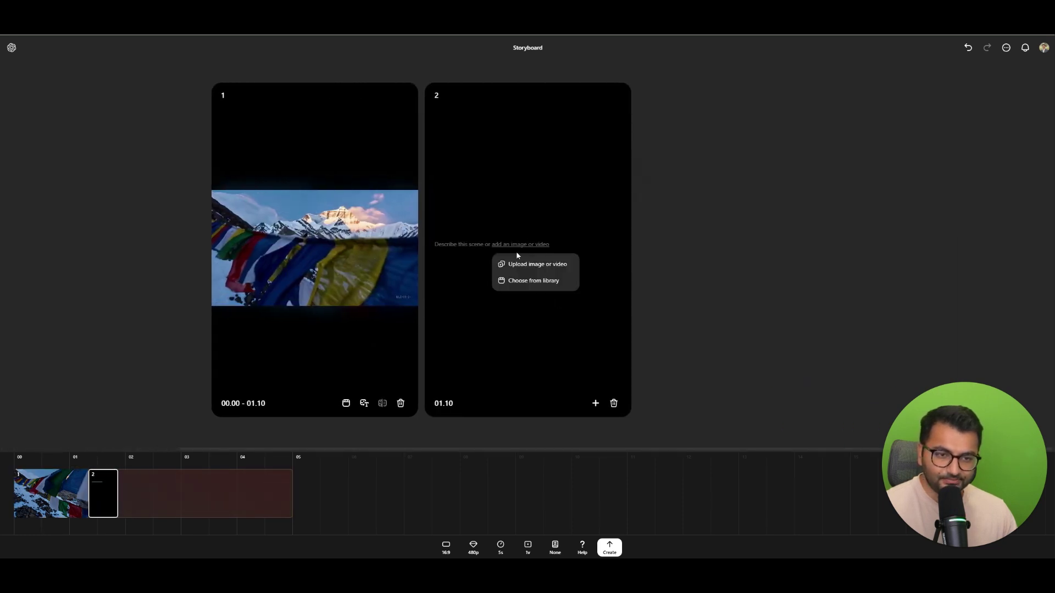
left_click(527, 281)
scroll(428, 323, "down", 3)
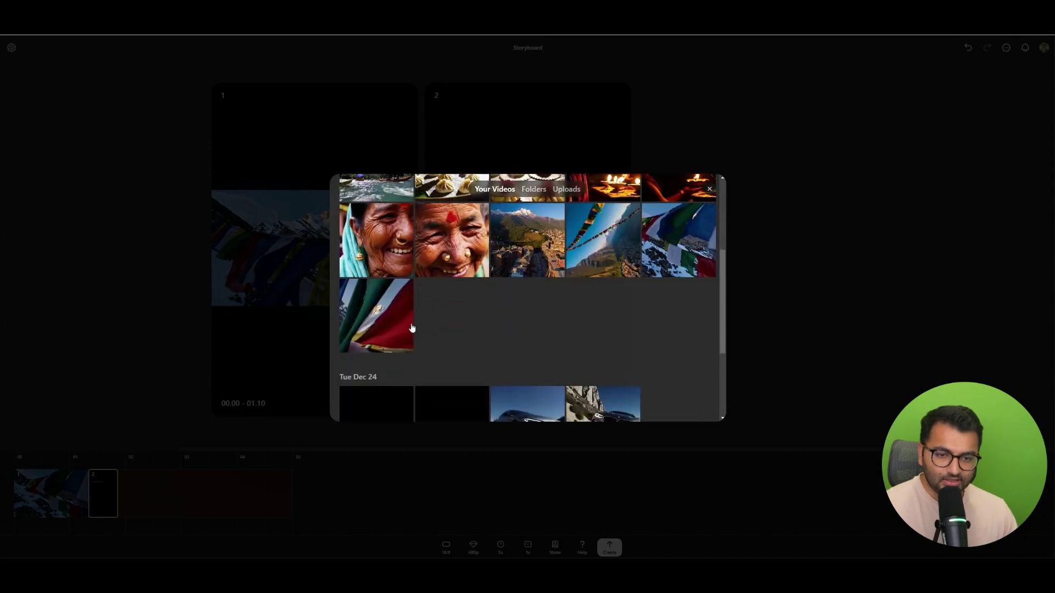
scroll(428, 323, "up", 2)
scroll(428, 323, "up", 1)
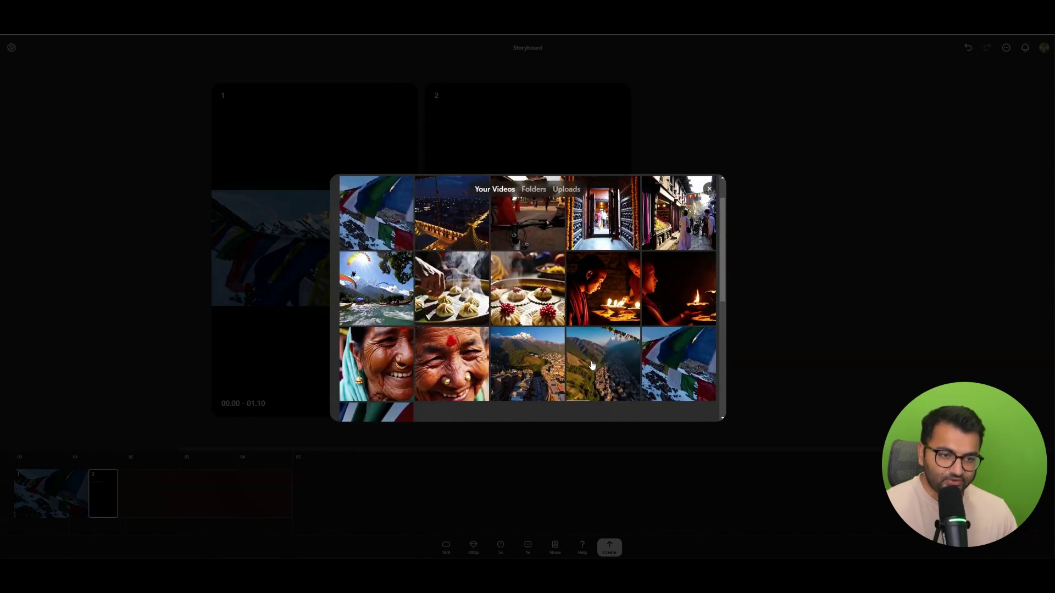
left_click(538, 367)
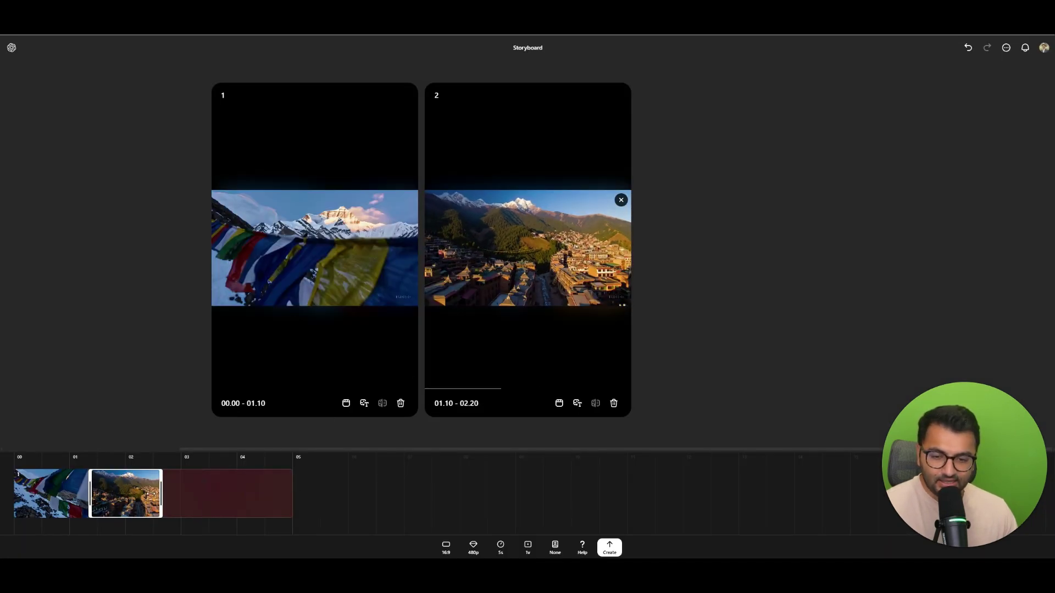
Step: Add scene 3 holding the paragliding and rafting clip from the library
left_click(173, 487)
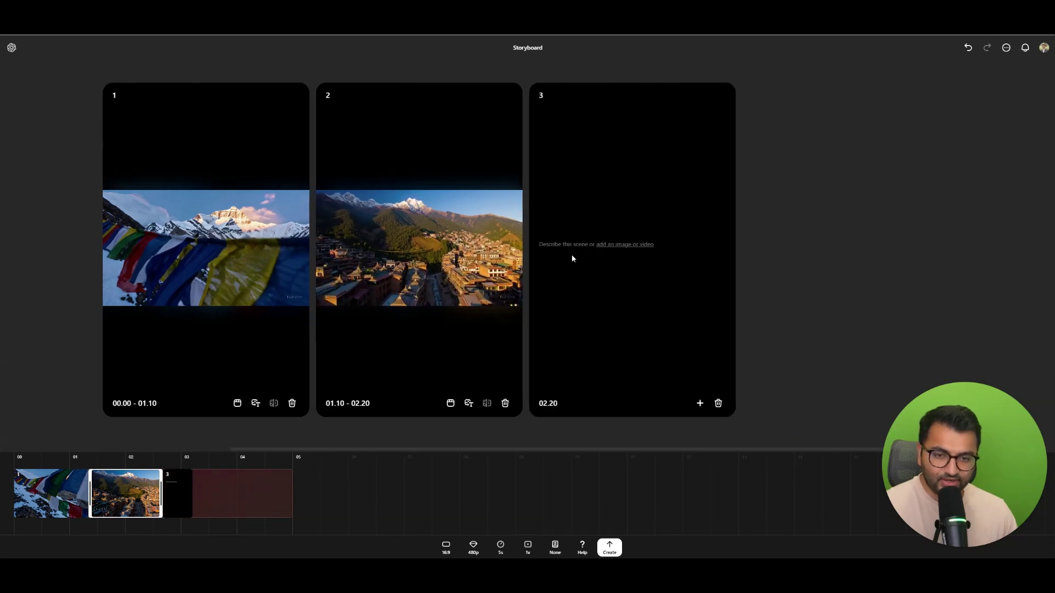
left_click(520, 246)
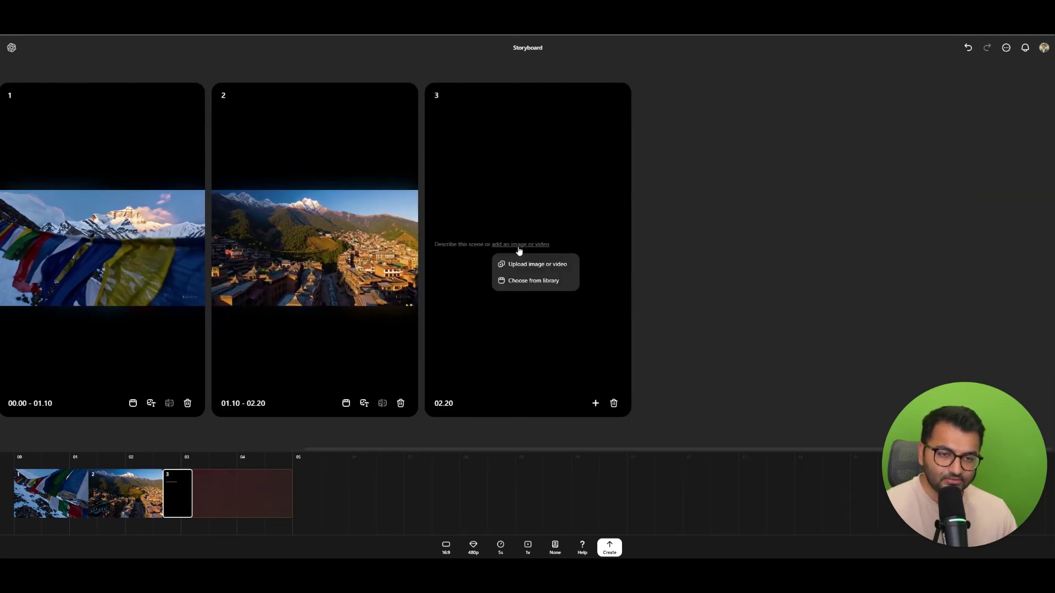
left_click(517, 283)
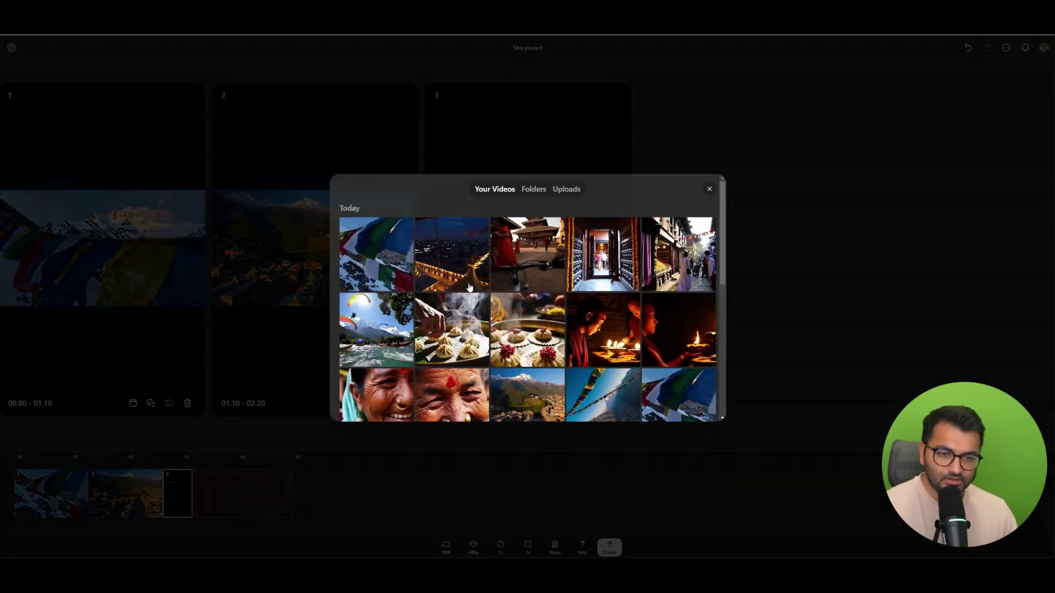
left_click(351, 308)
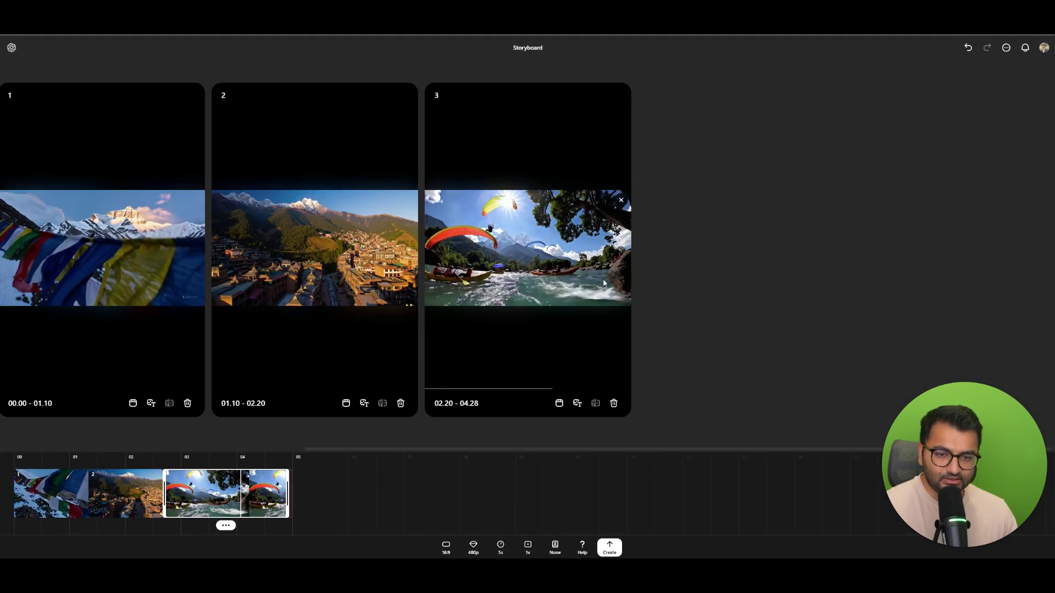
Step: Undo scene 3's clip, leave the storyboard and discard the unsaved edits
left_click(967, 48)
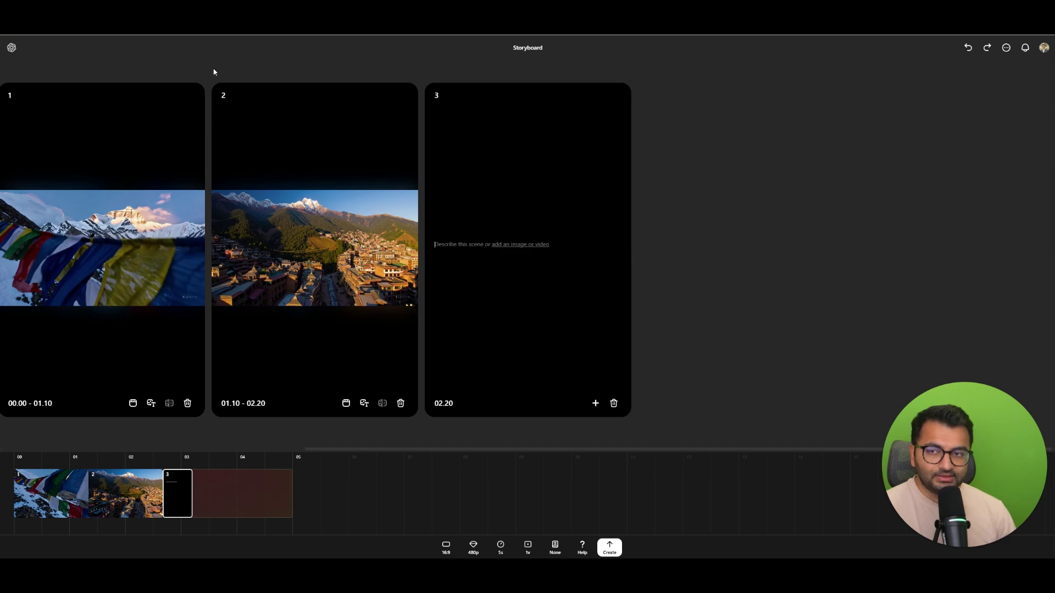
left_click(11, 48)
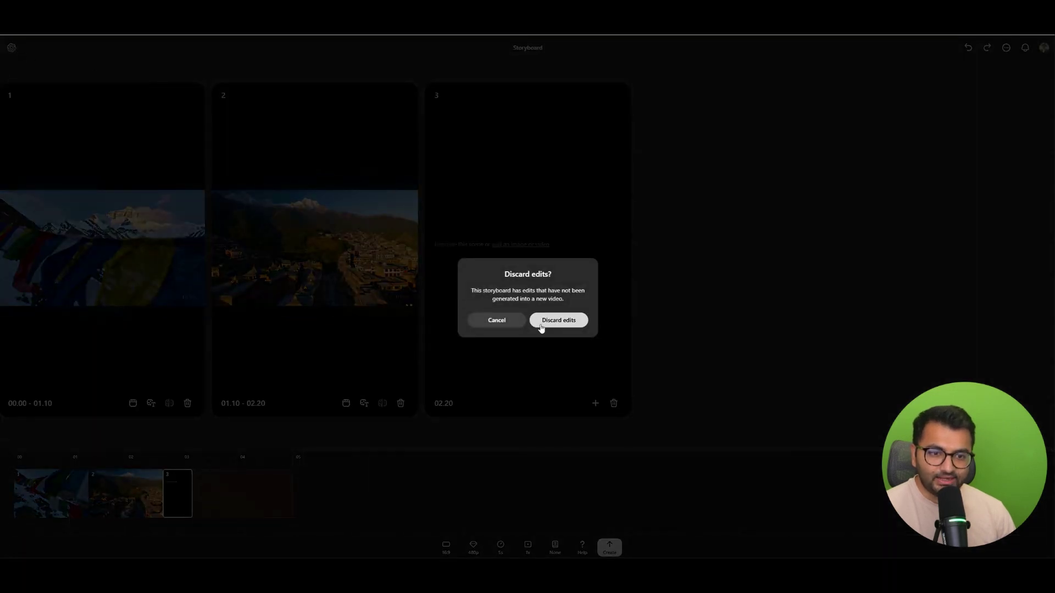
left_click(539, 326)
scroll(458, 276, "up", 5)
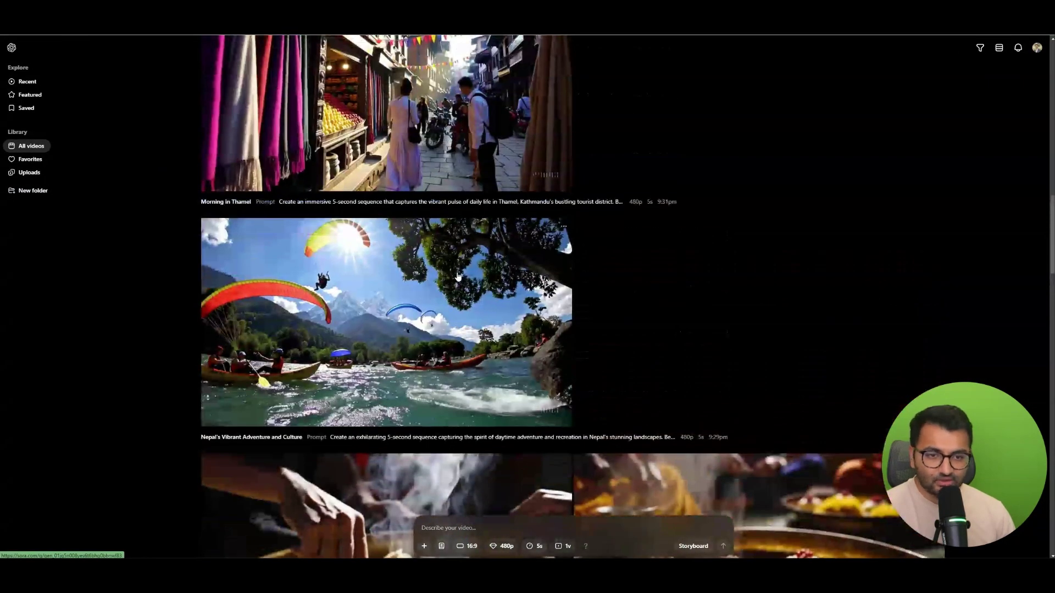
scroll(458, 276, "up", 10)
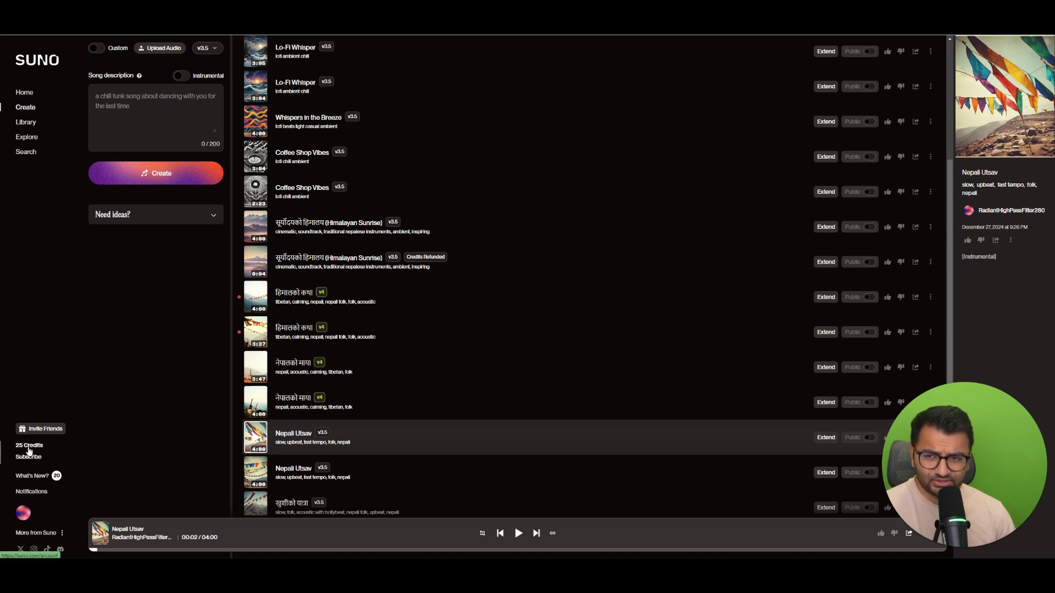
Step: Generate a song from the description 'nepali folk music guitar acoustic ad happy tunes 120bpm'
left_click(130, 119)
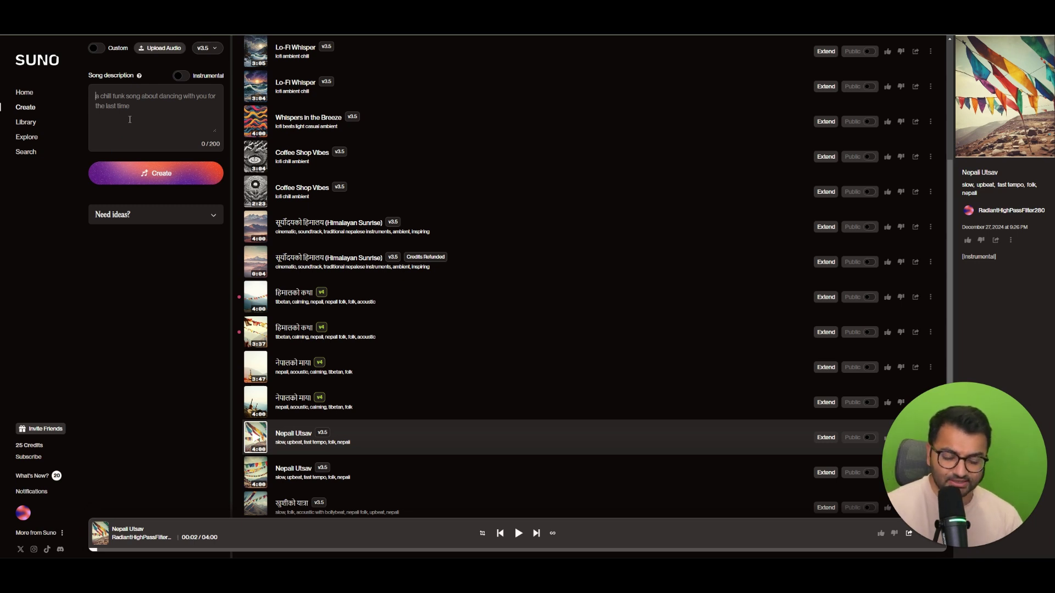
type("nepali folk")
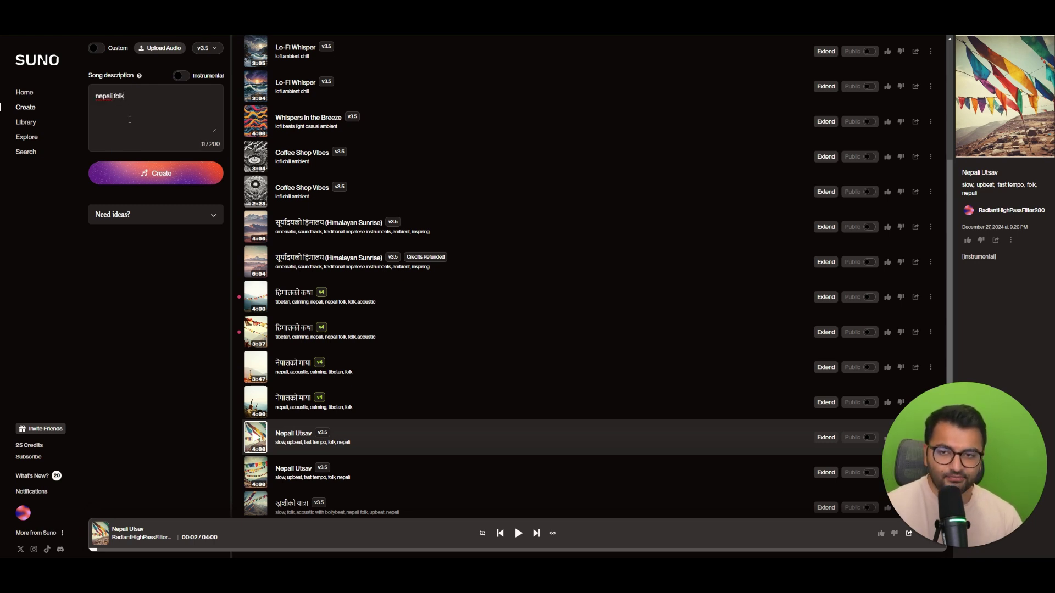
type(" music guitar acou")
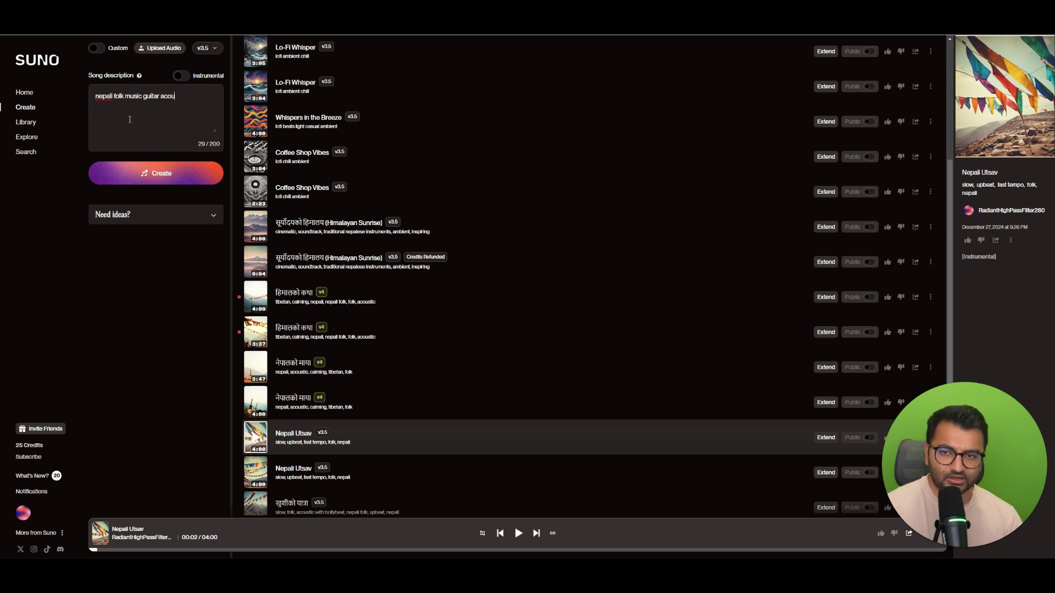
type("sittic ad")
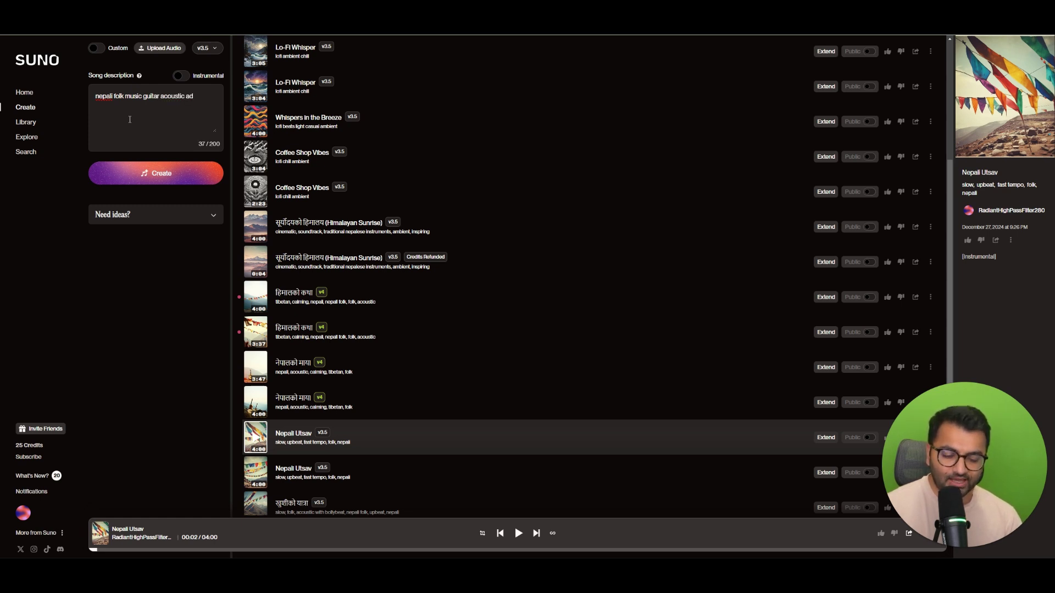
type("happy tunes 12")
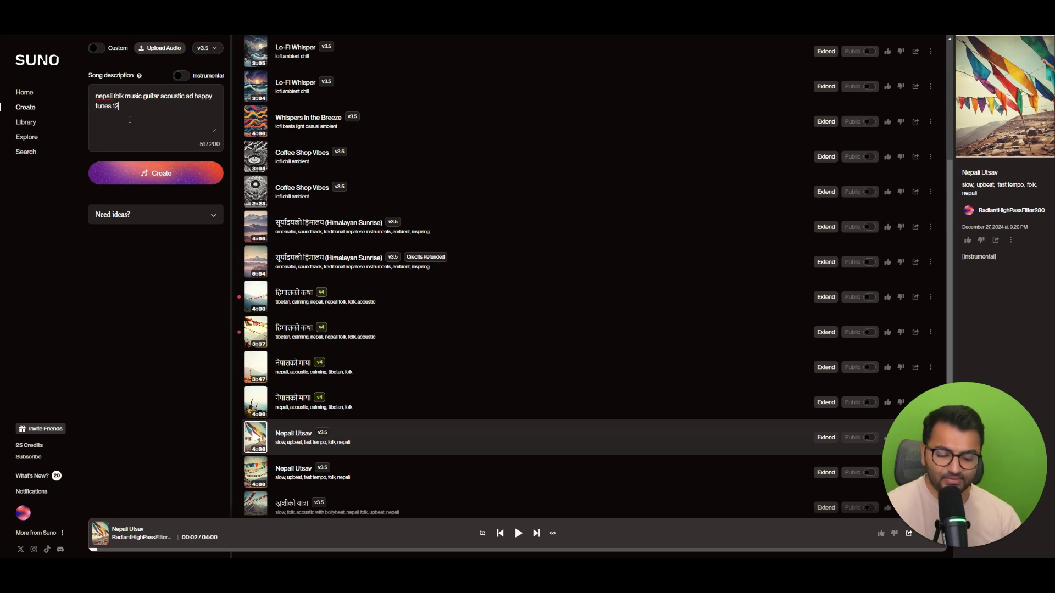
type("0bpm")
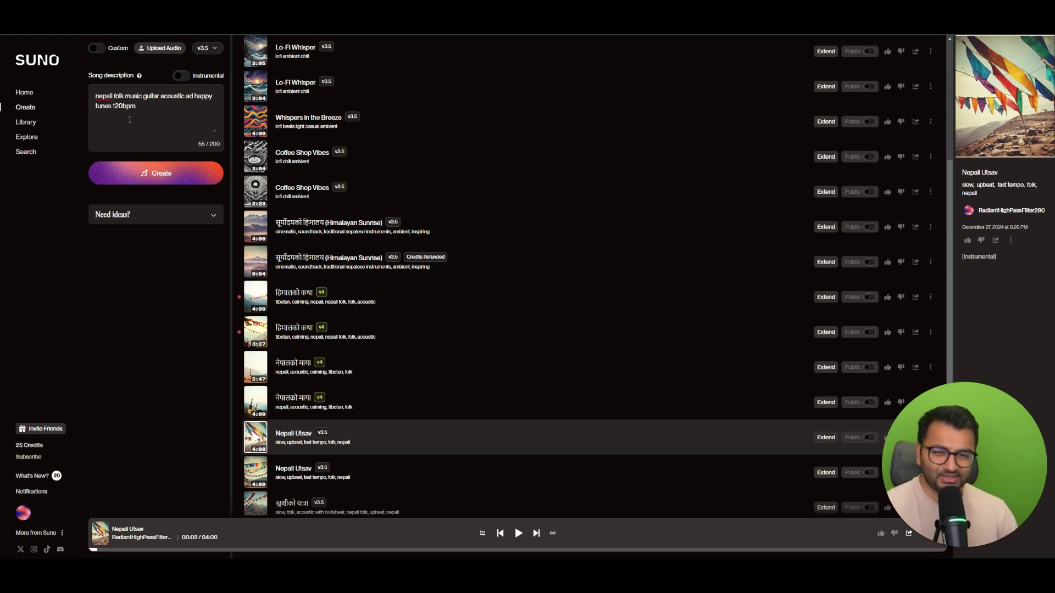
left_click(168, 174)
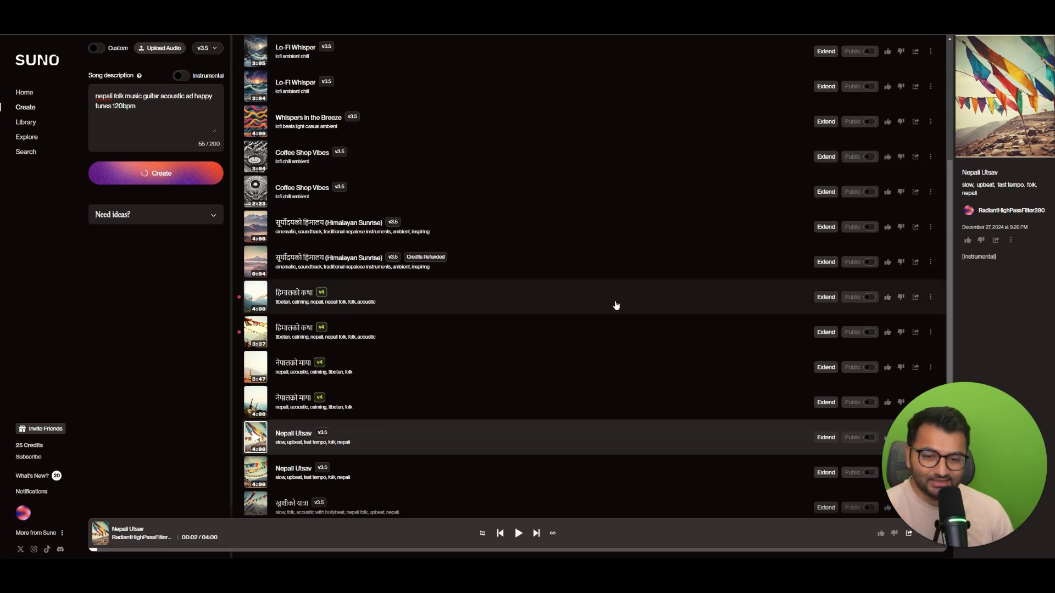
Step: Play the new song सुन्दर उपत्यका, skip ahead, then pause it
scroll(565, 278, "down", 3)
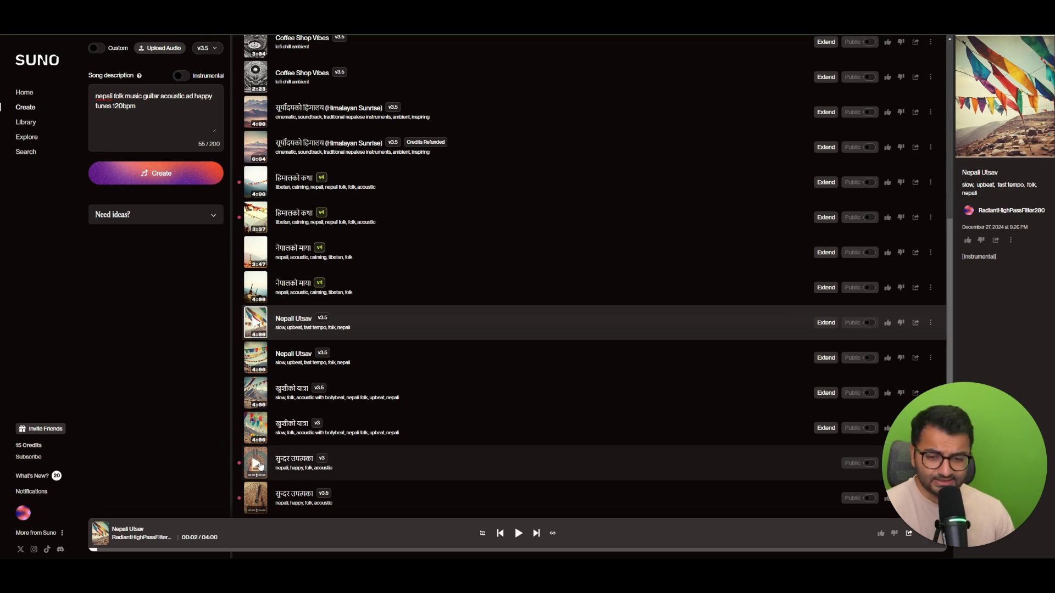
left_click(260, 466)
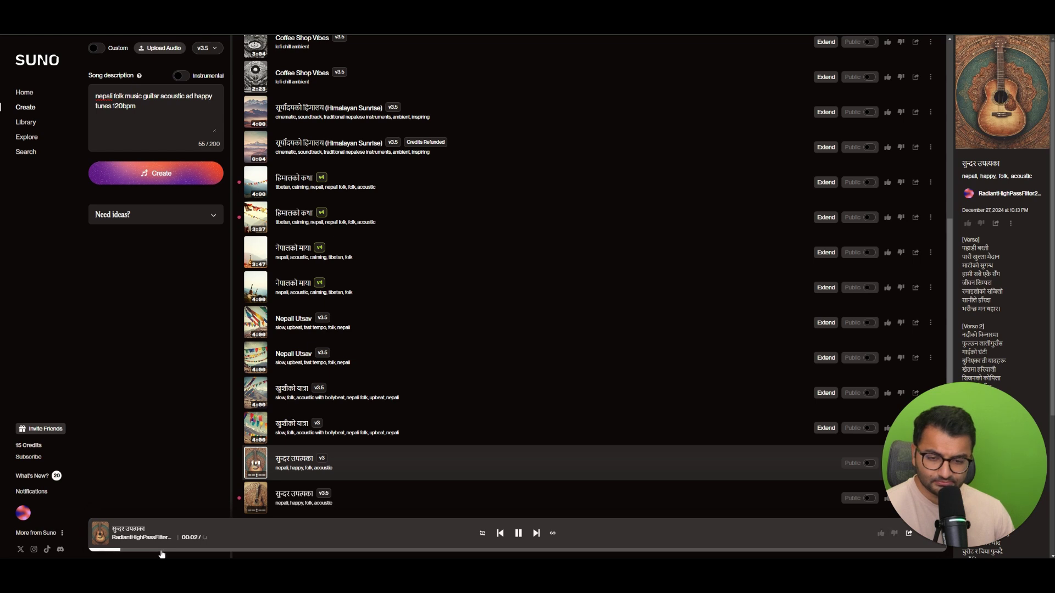
left_click(201, 550)
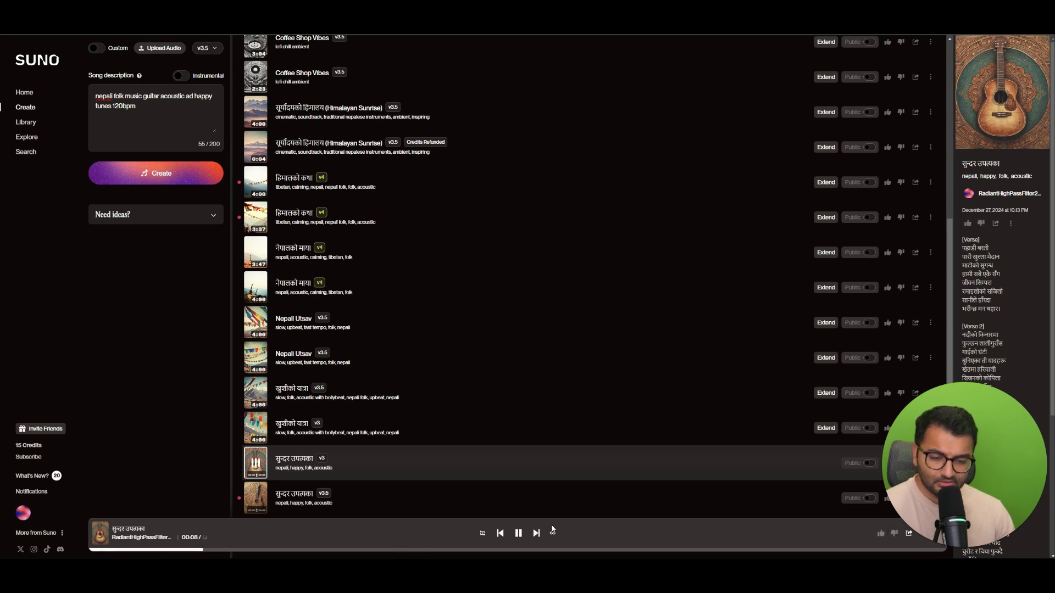
left_click(519, 534)
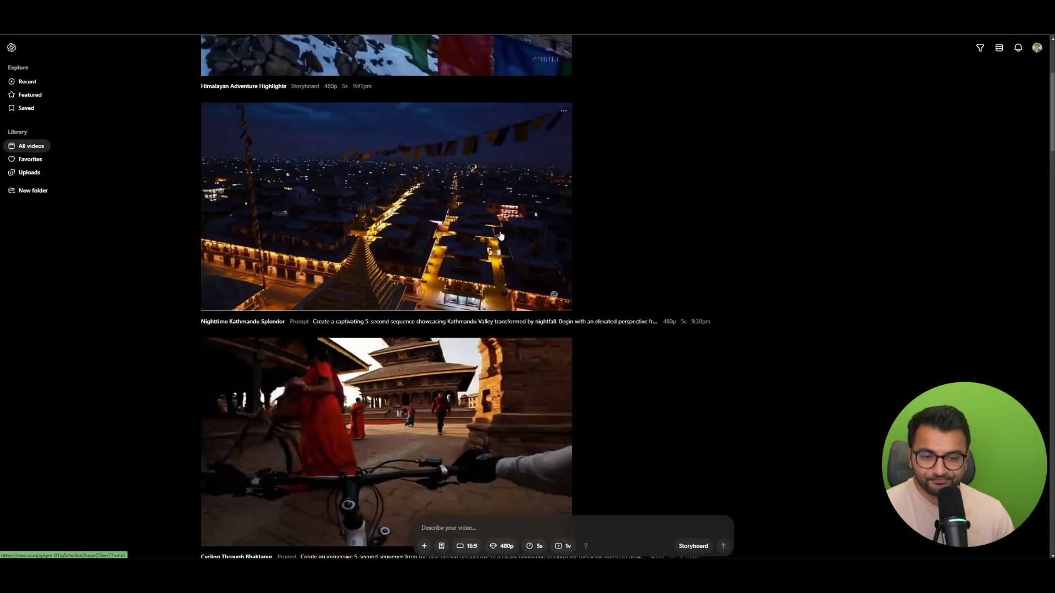
Step: Scroll the All videos library to the top, showing Himalayan Adventure Highlights first
scroll(501, 236, "up", 4)
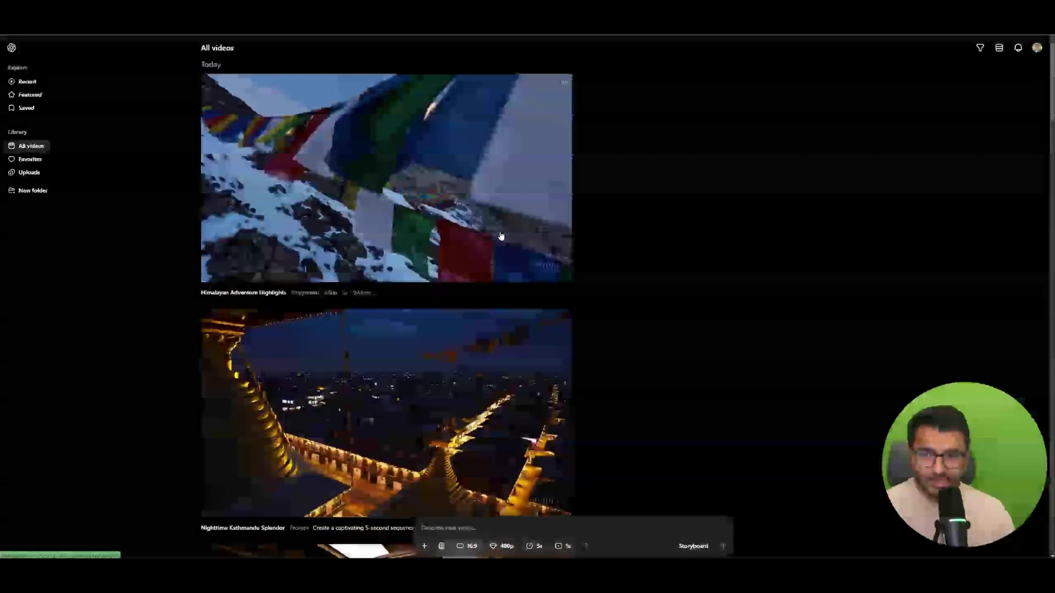